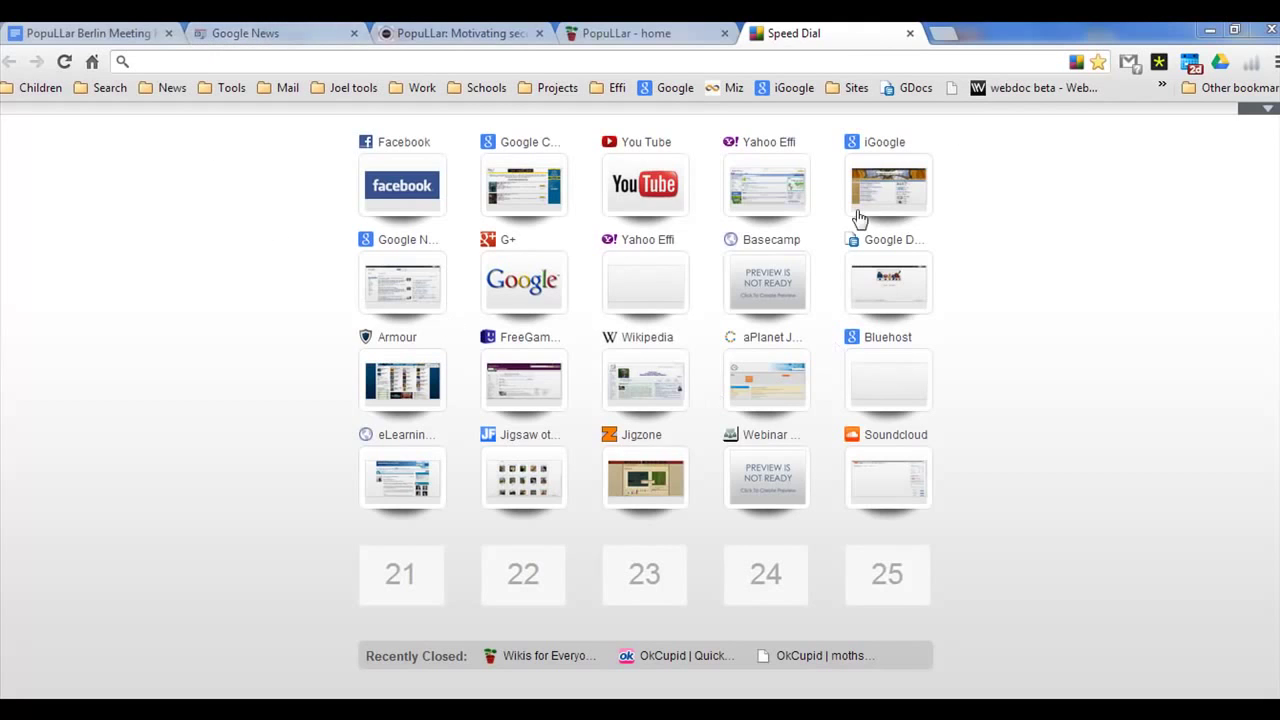
click(420, 58)
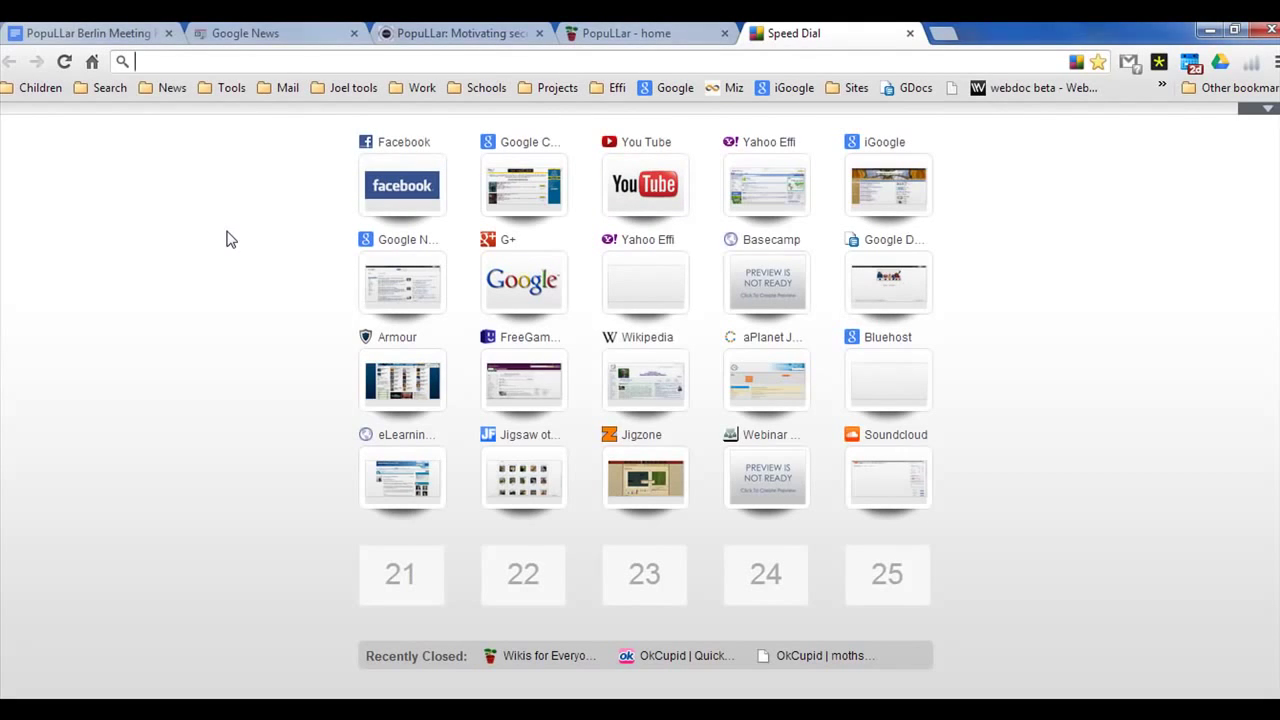
text(http://popullar.wikispaces.com/)
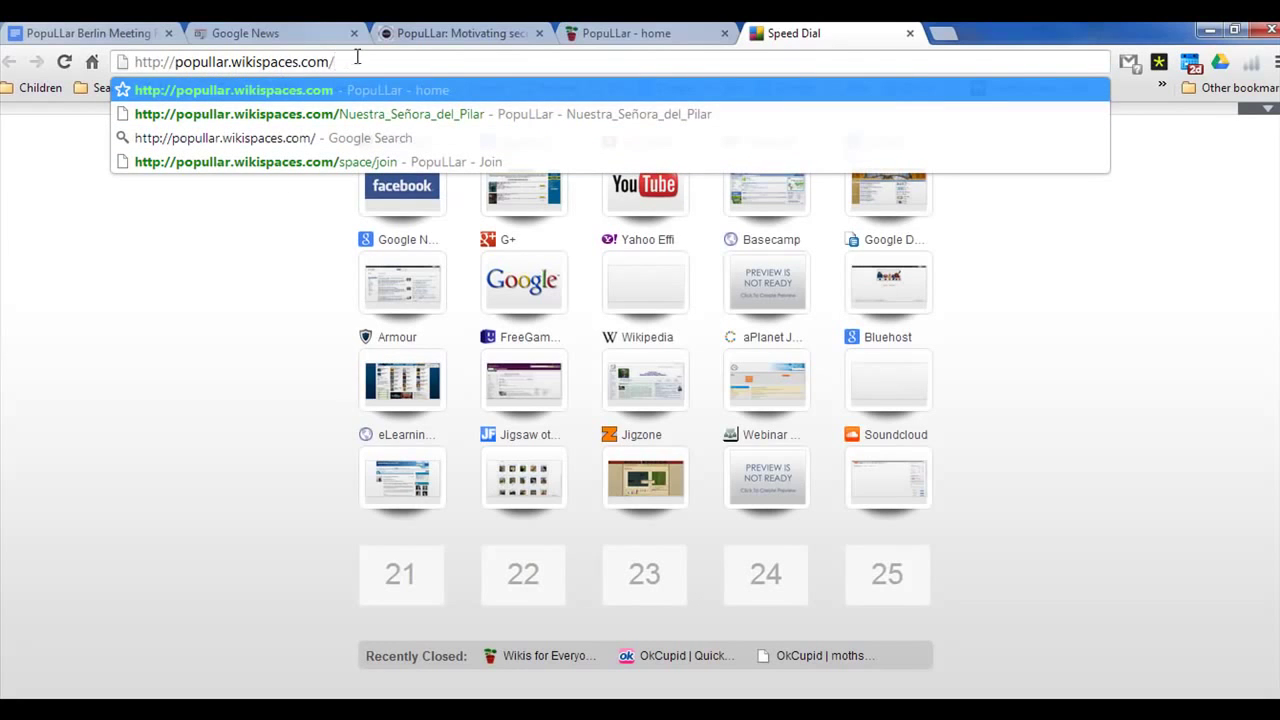
Load the PopuLLar wiki home page and scroll through its welcome text as a guest.
key(Return)
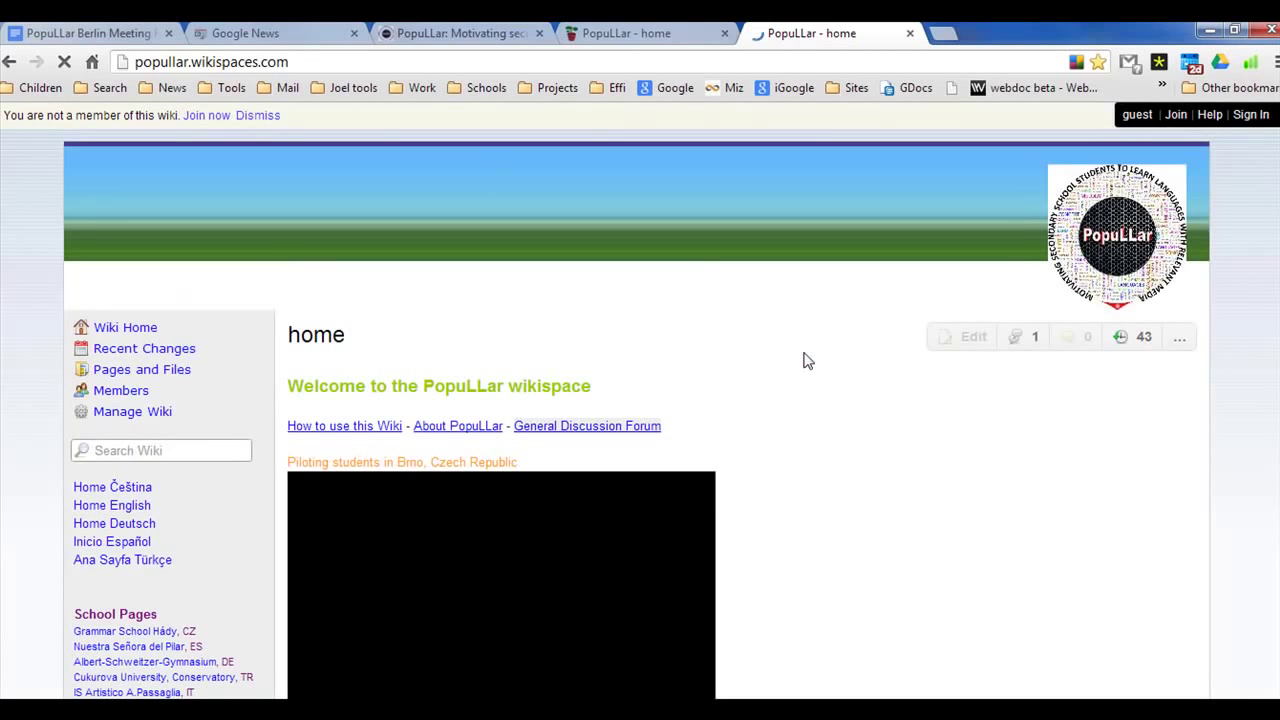
scroll(835, 375, down, 1)
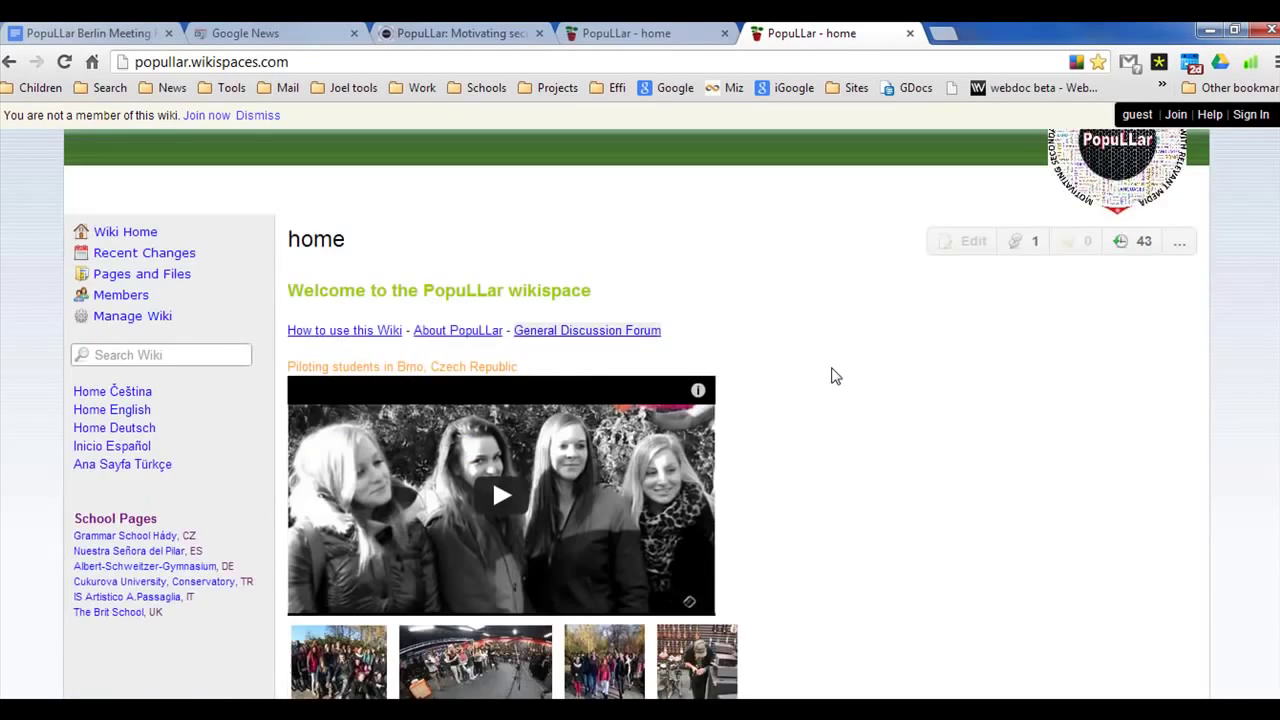
scroll(835, 375, down, 1)
scroll(835, 375, up, 2)
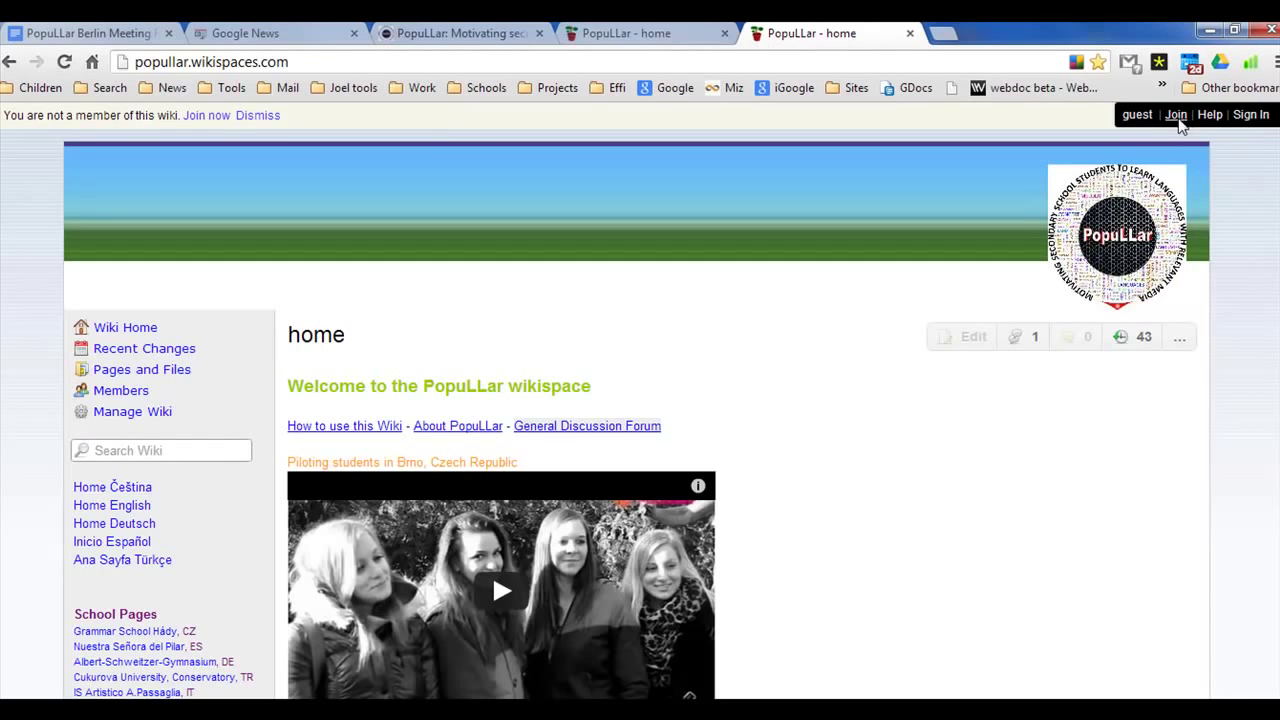
Open the Join form and replace the prefilled username with a new username.
click(1178, 117)
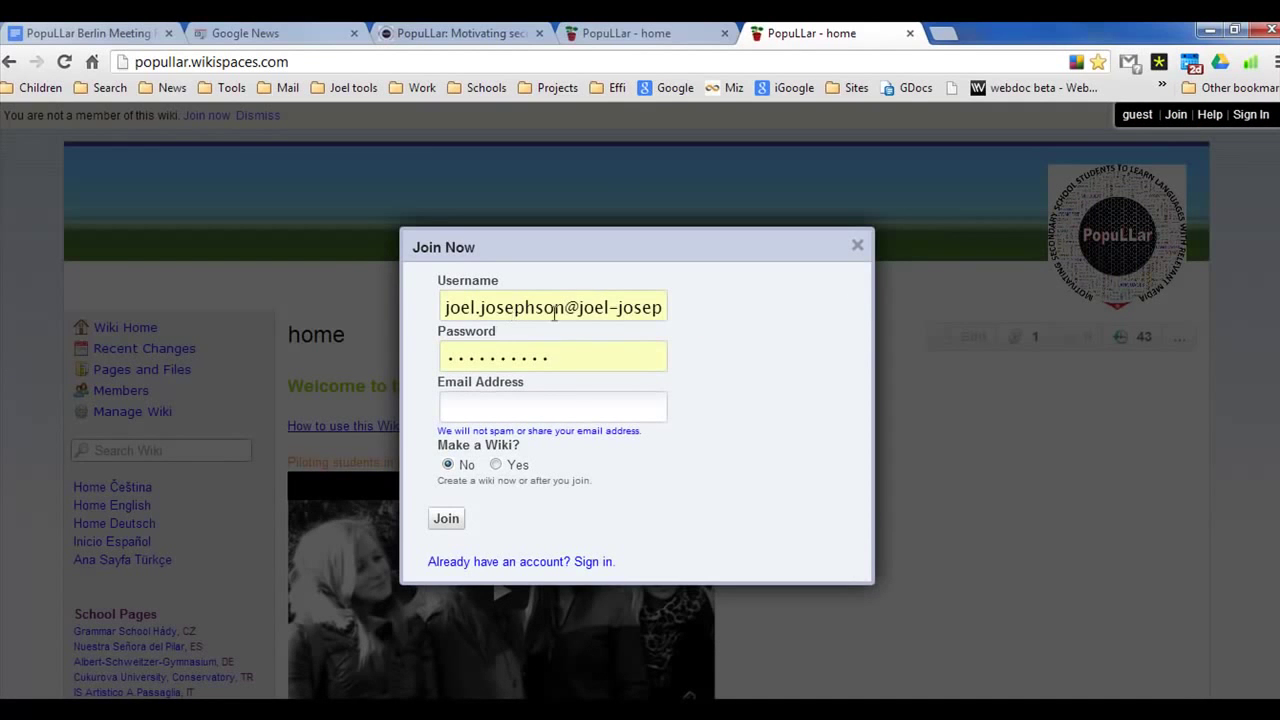
double_click(666, 305)
drag(393, 305, 197, 314)
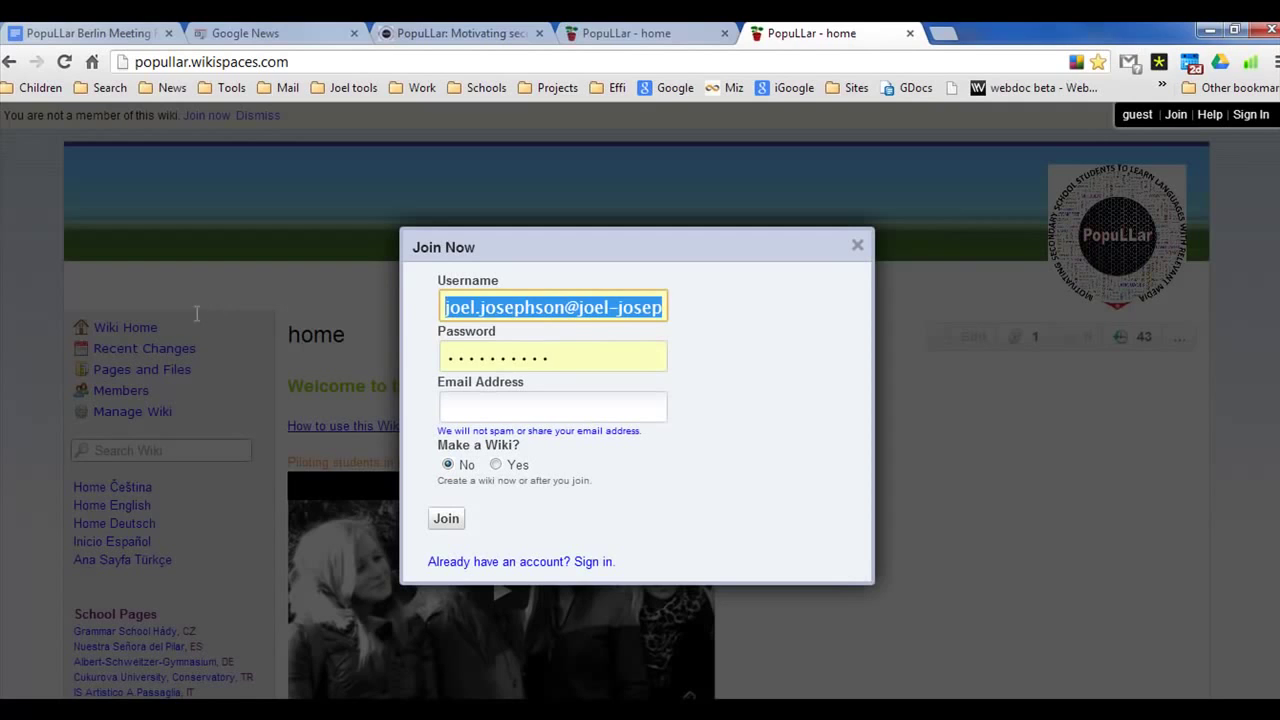
key(End)
key(BackSpace)
key(BackSpace)
key(BackSpace)
key(BackSpace)
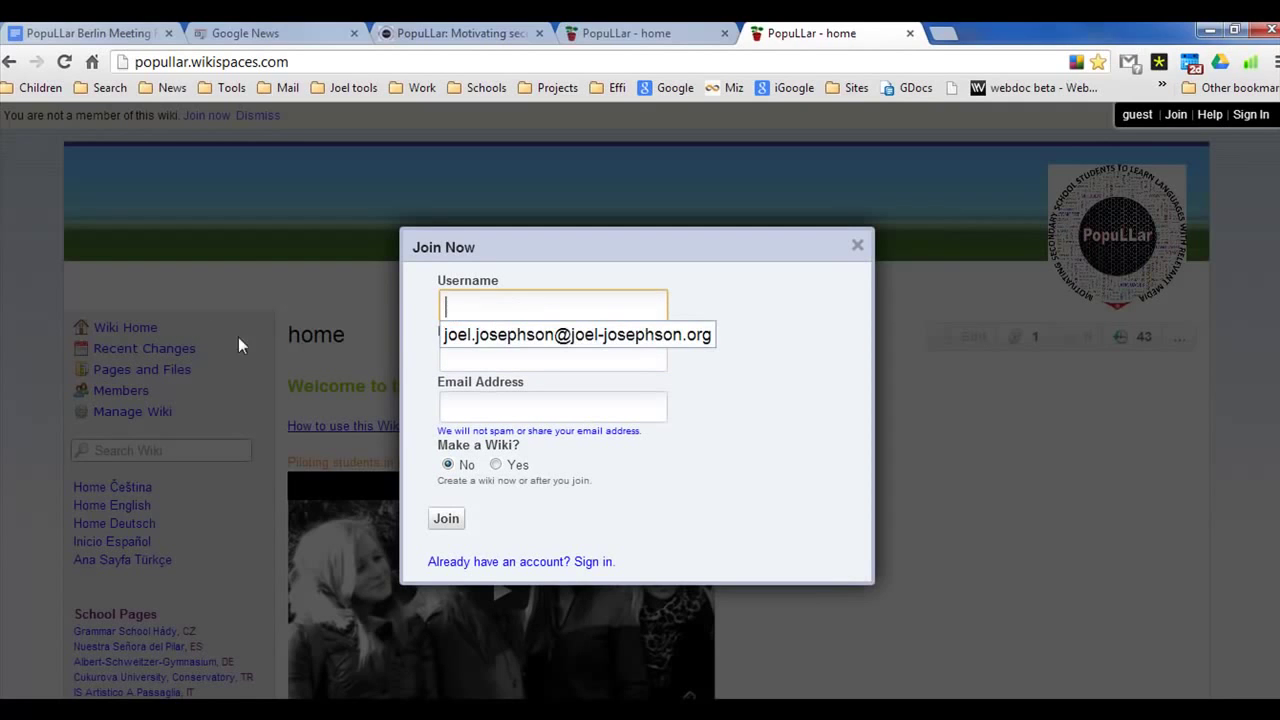
click(448, 304)
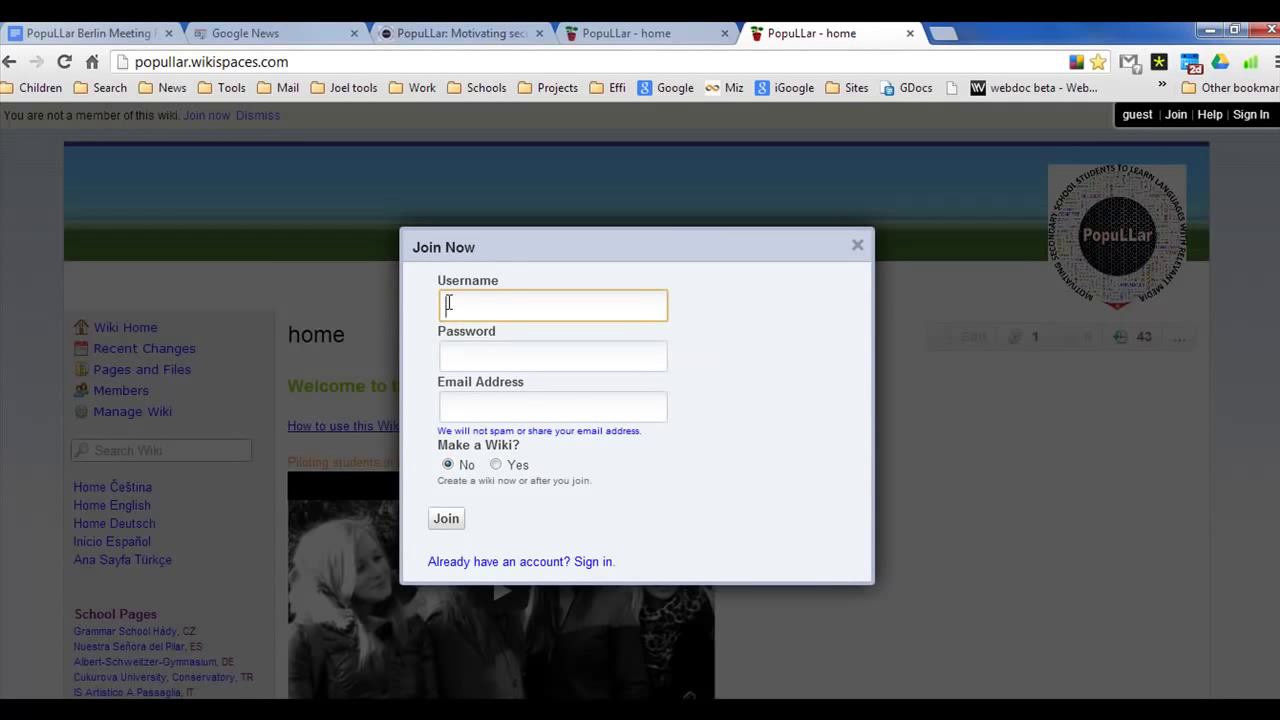
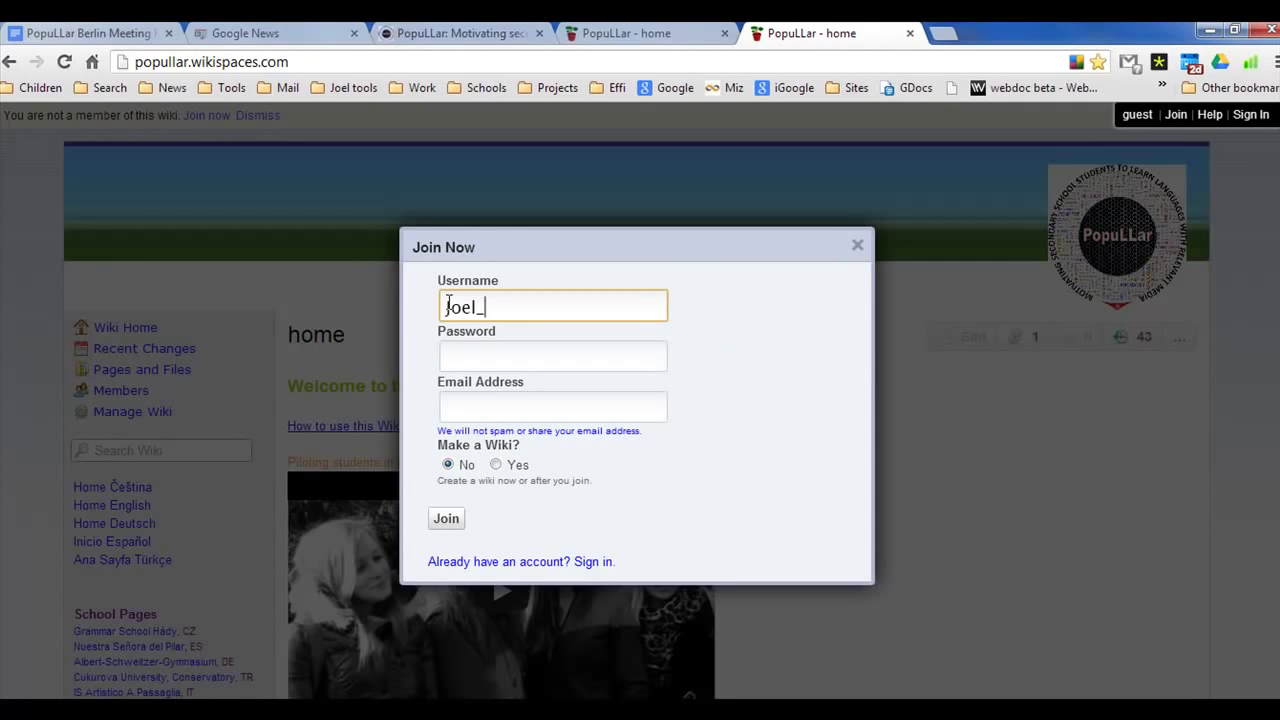
Enter the account password and a Gmail e-mail address in the Join Now form.
click(491, 358)
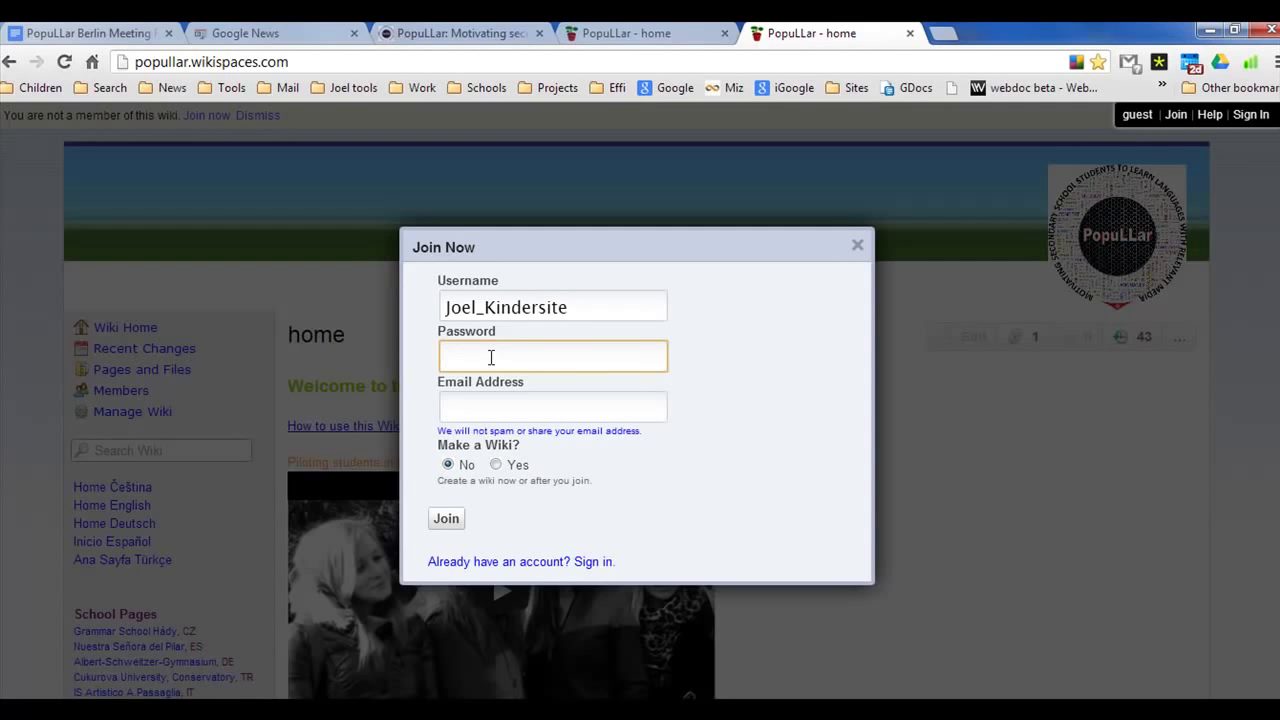
text(•••)
text(••••••)
click(482, 402)
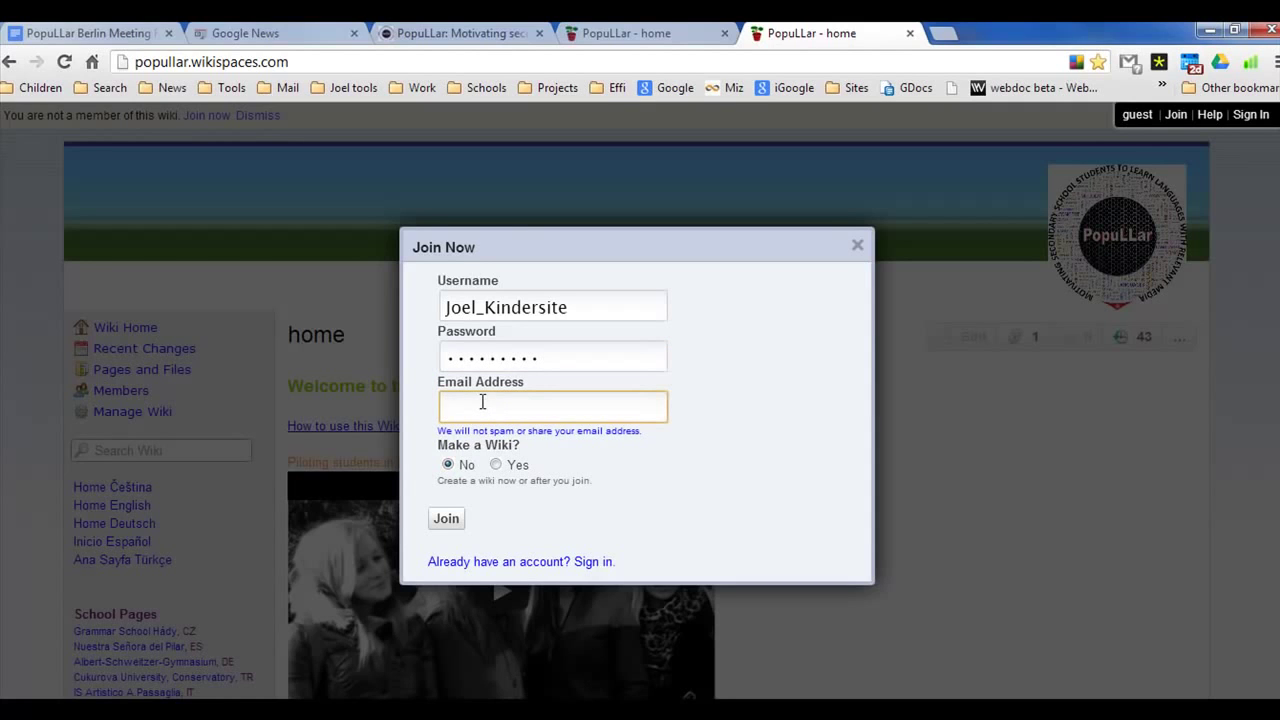
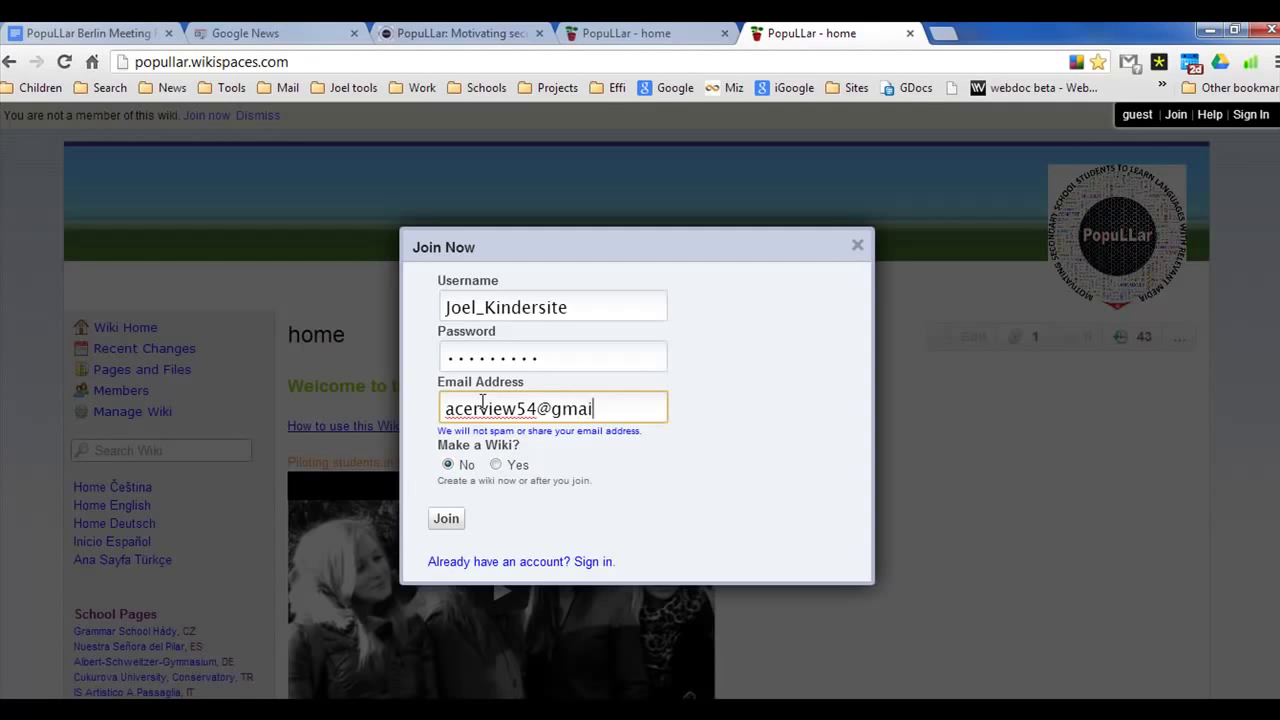
Submit the signup, see the 'username already exists' error, and close the Join Now form.
click(446, 518)
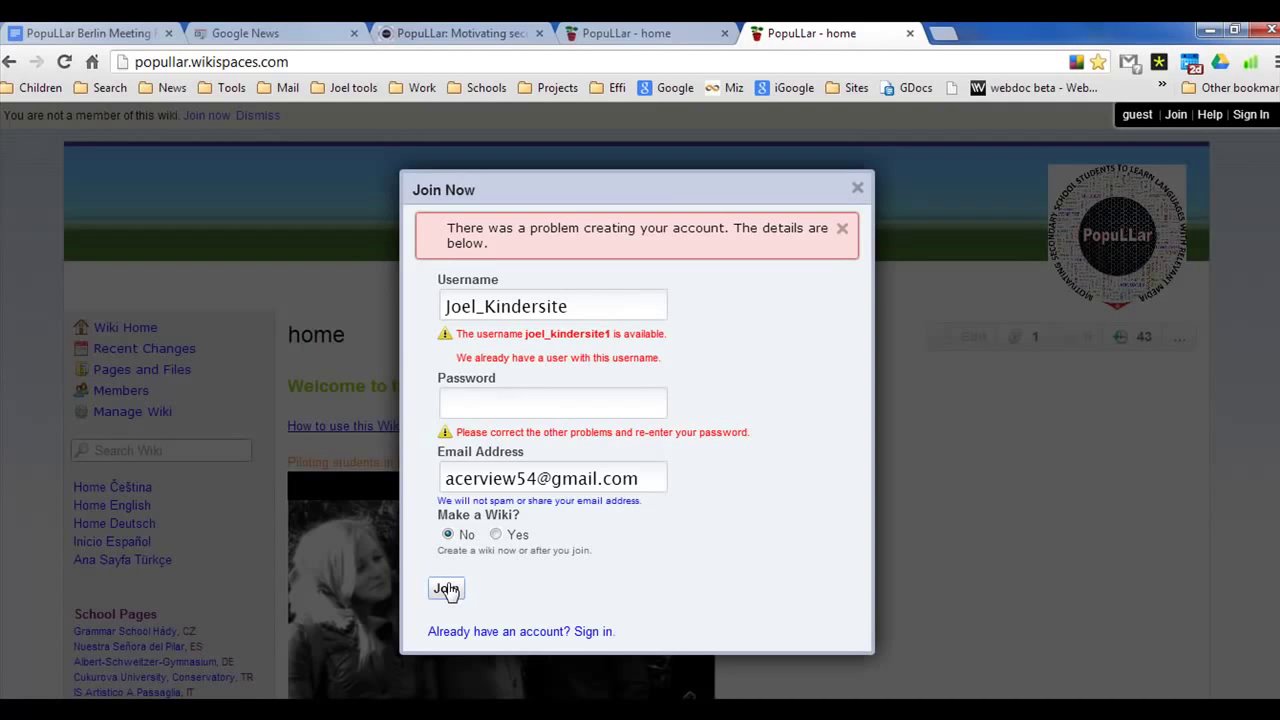
click(857, 190)
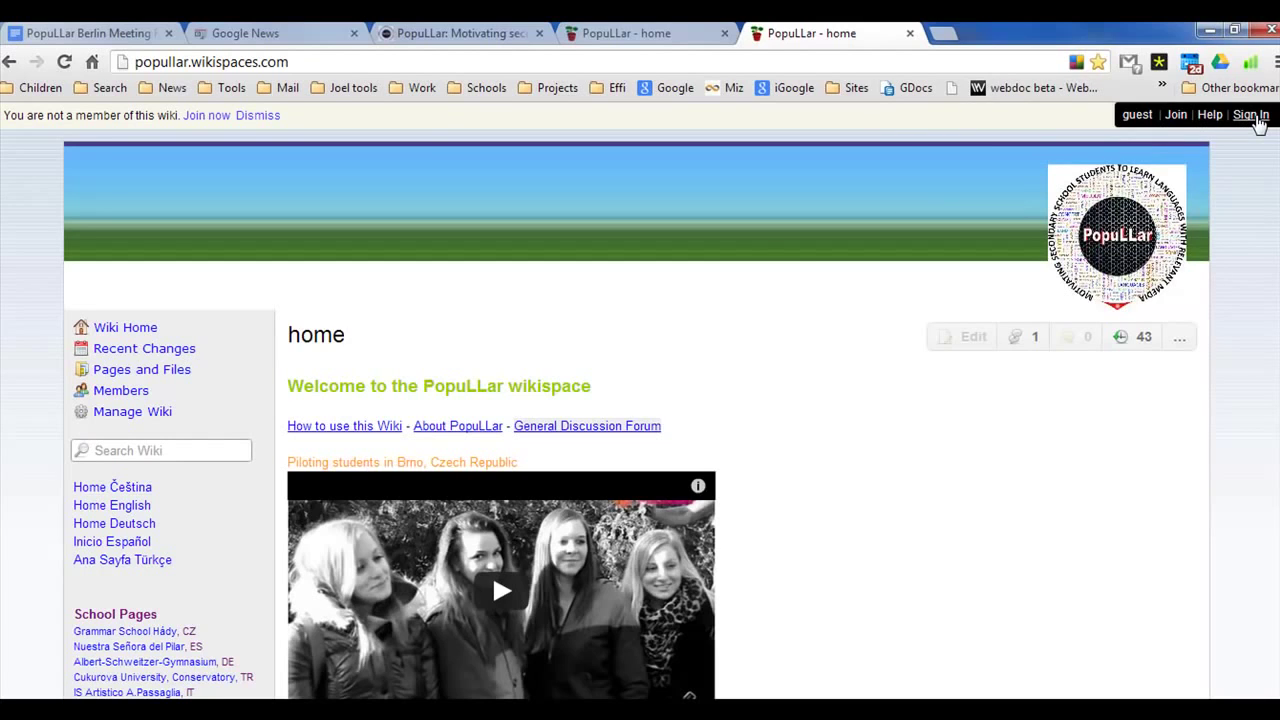
Sign in to the PopuLLar wiki with the saved account credentials.
click(1250, 115)
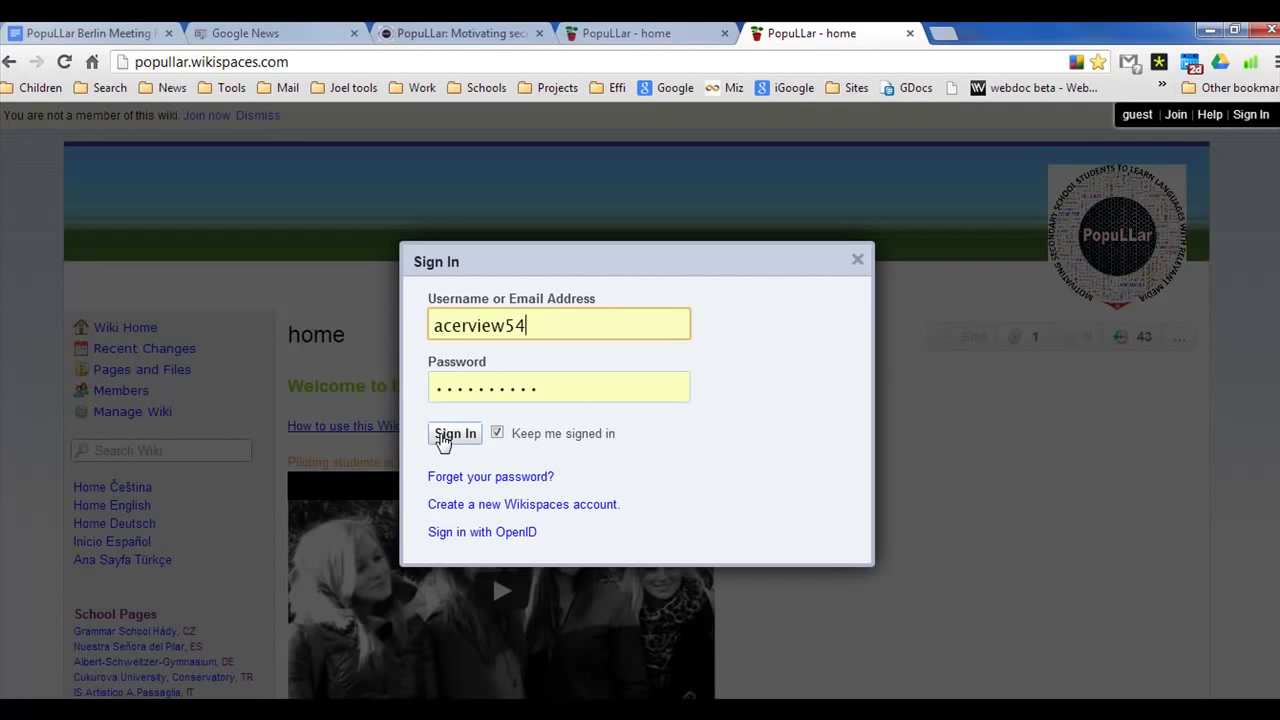
click(443, 442)
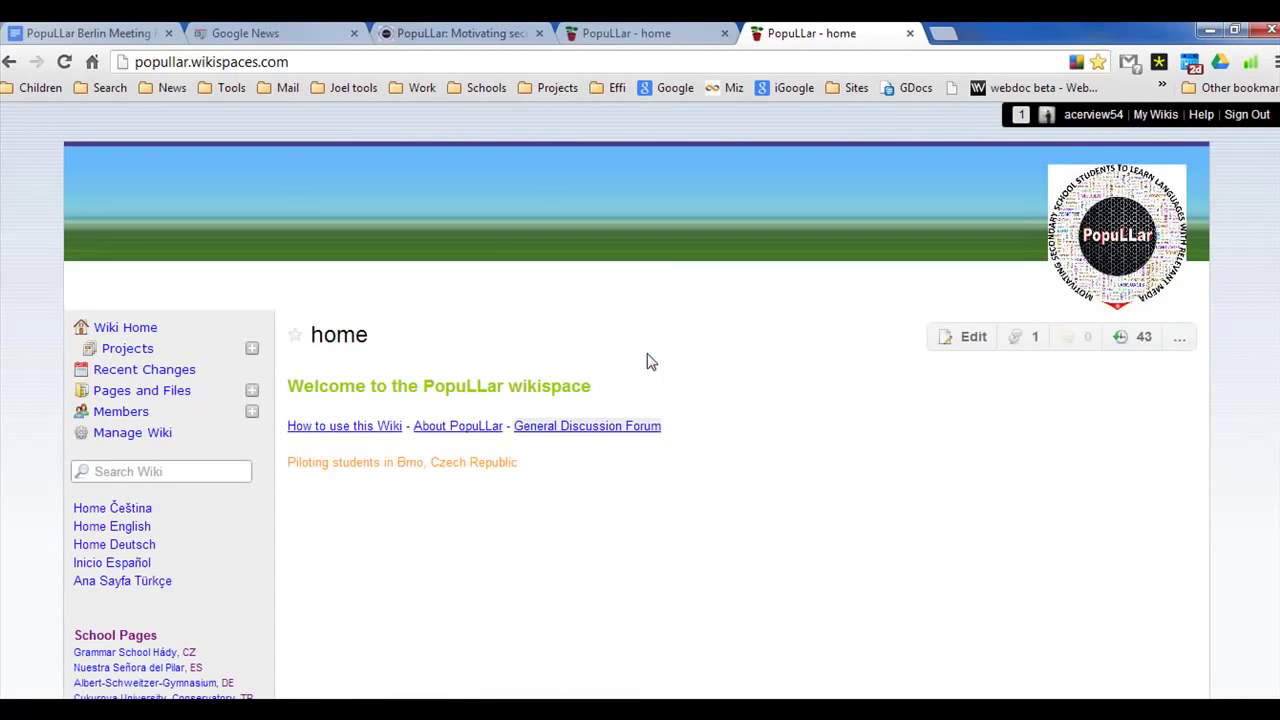
Go to the 'How to use this Wiki' page and scroll down to its footer.
scroll(530, 415, down, 1)
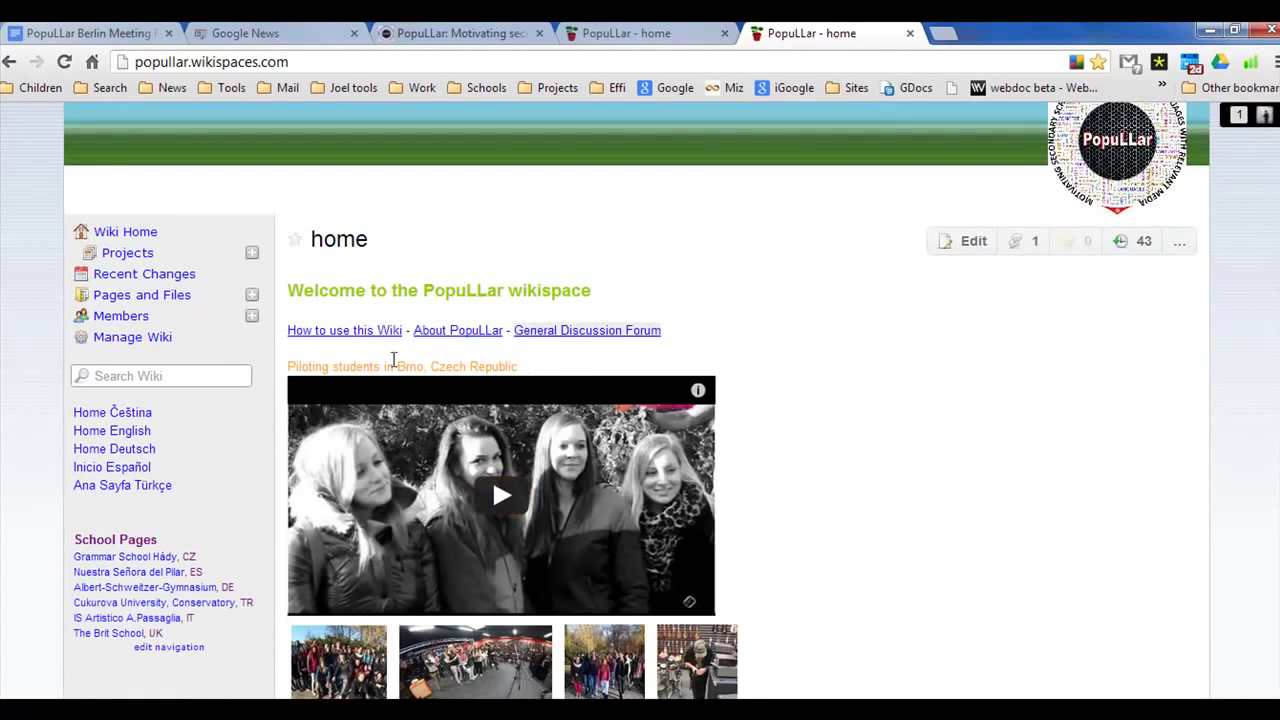
click(364, 333)
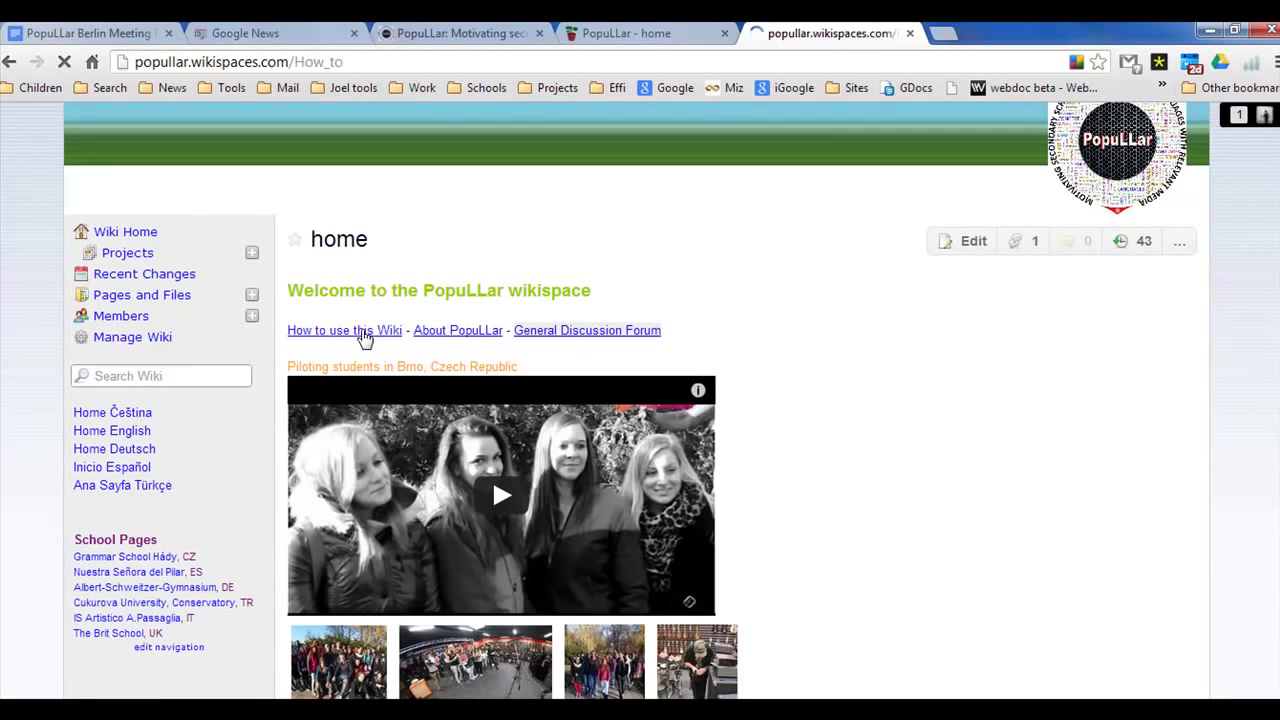
scroll(463, 347, down, 3)
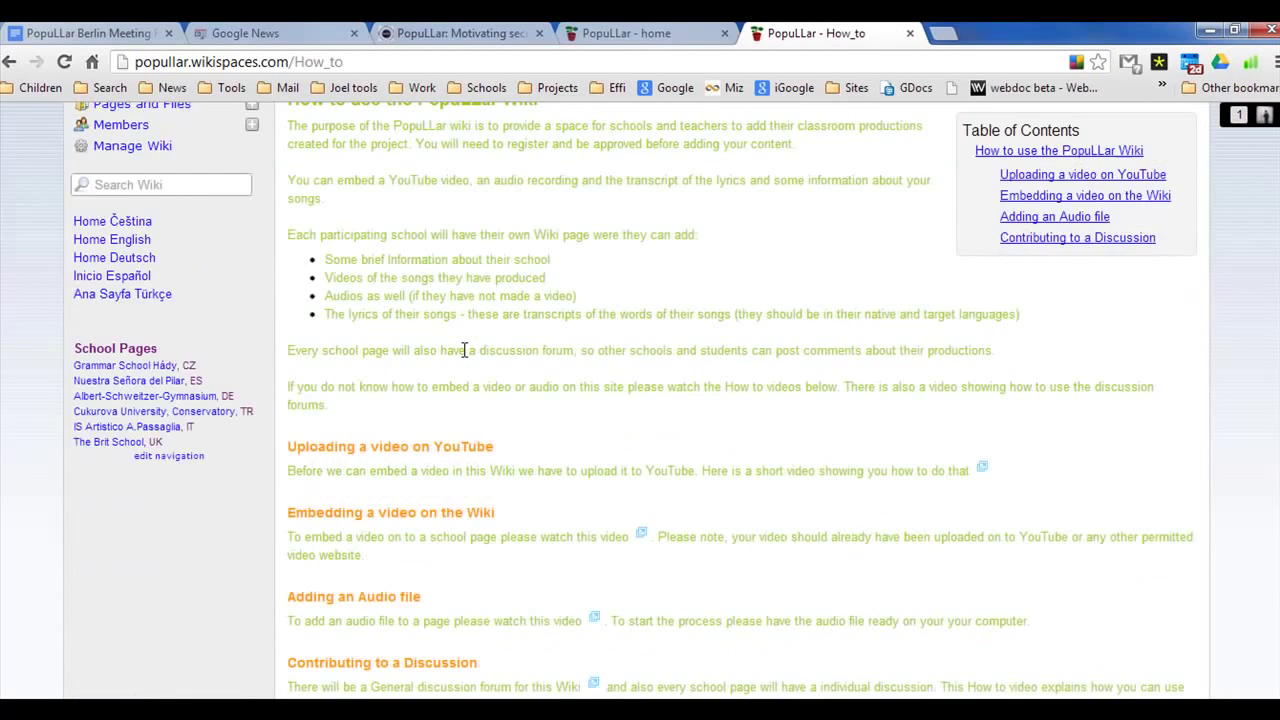
scroll(463, 349, down, 1)
scroll(450, 335, down, 1)
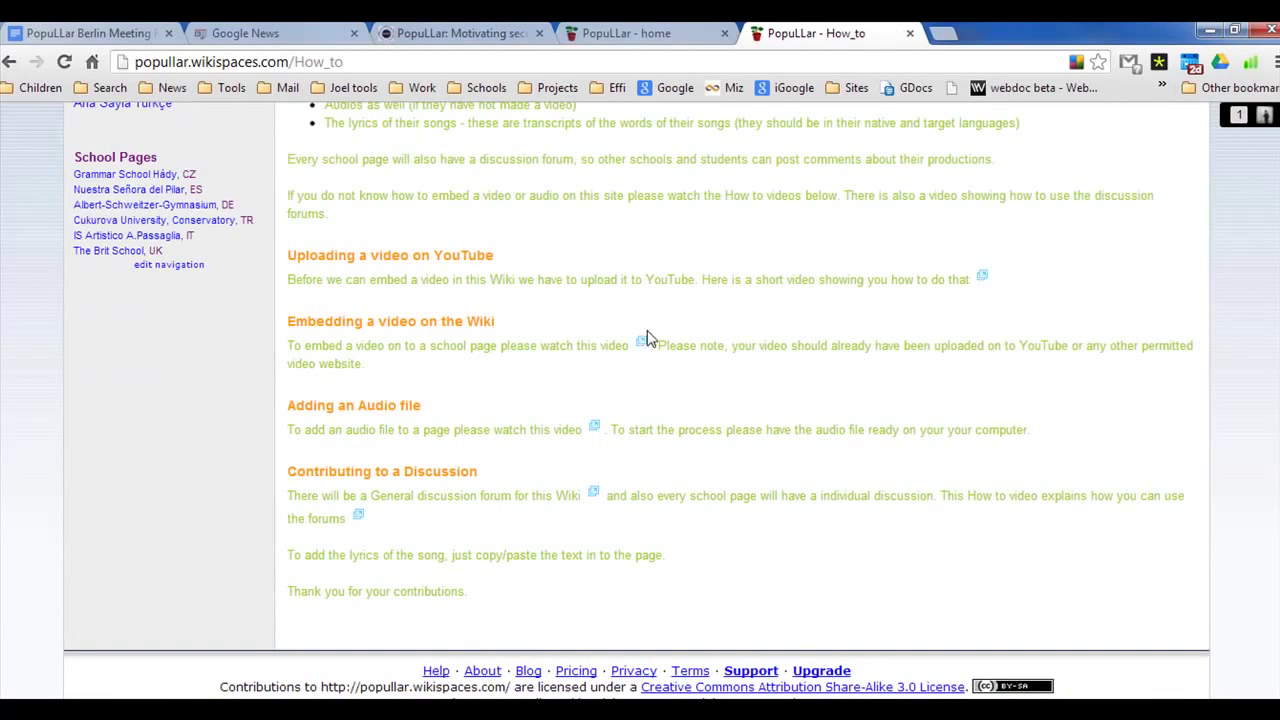